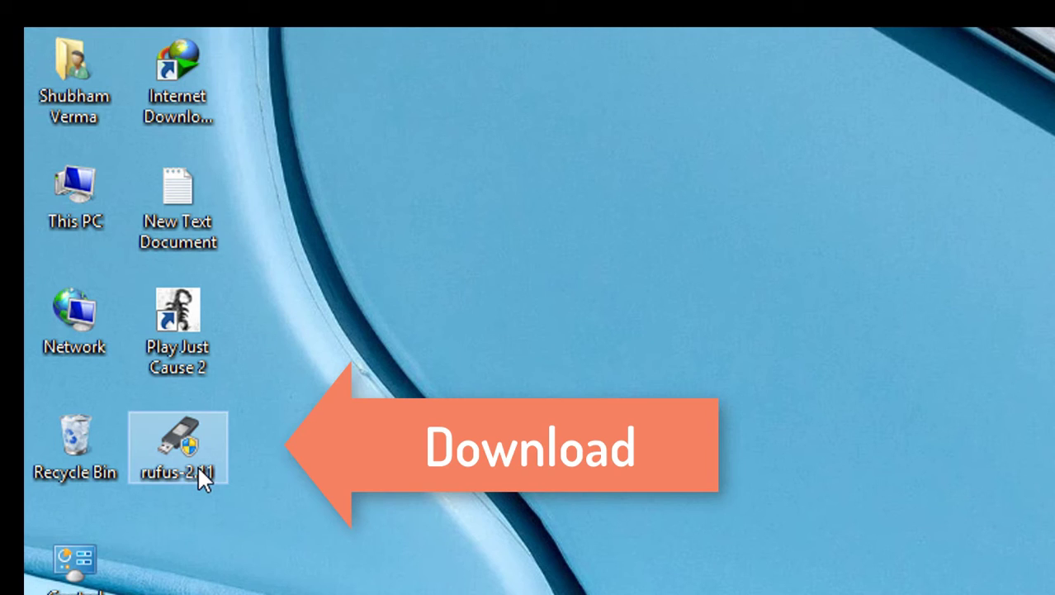
Launch rufus-2.11 from the desktop, allow online update checks, and choose ESD-ISO (H:) [4GB] as the device.
double_click(197, 464)
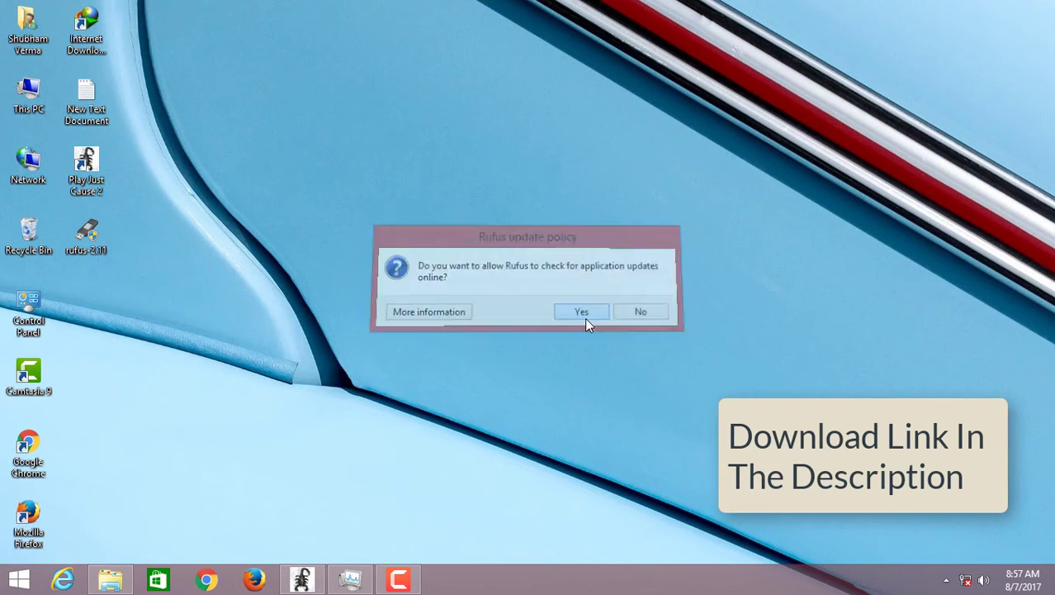
click(584, 317)
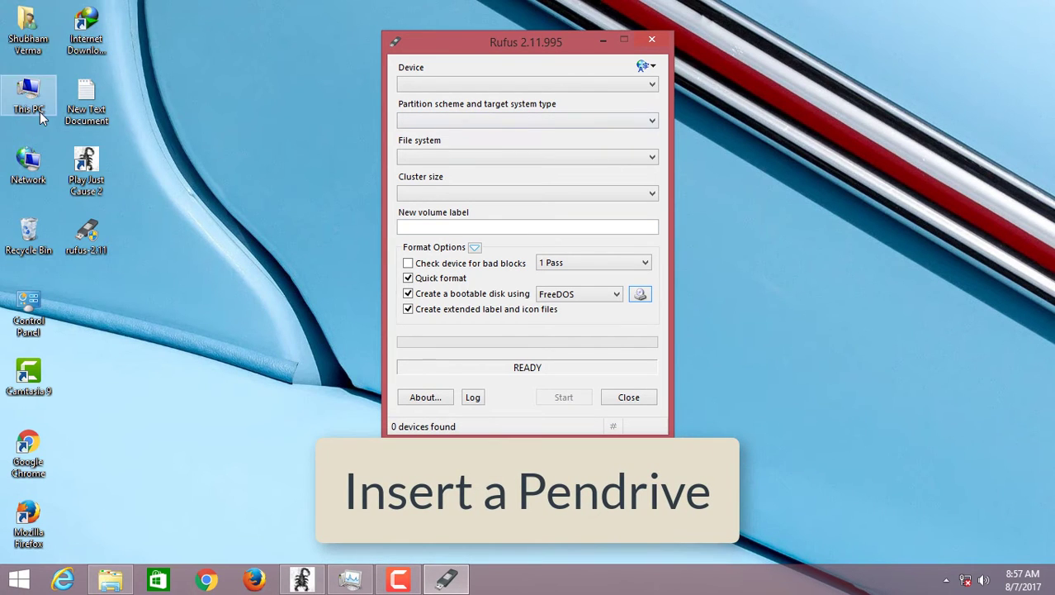
click(564, 87)
click(563, 87)
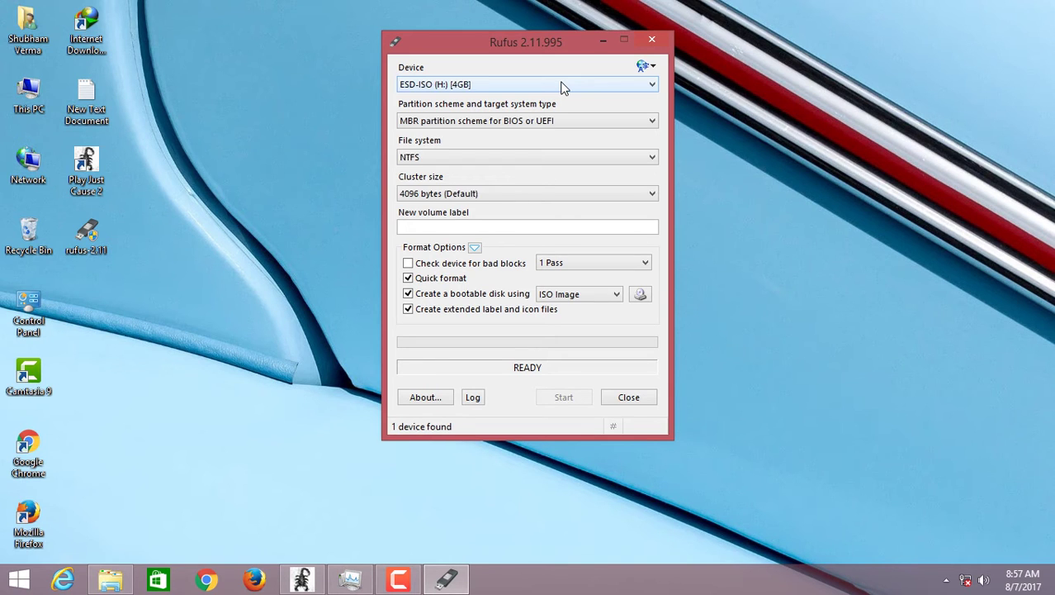
Minimize Rufus and quick-format the ESD-ISO (H:) drive from This PC as NTFS with 4096-byte allocation units.
click(605, 39)
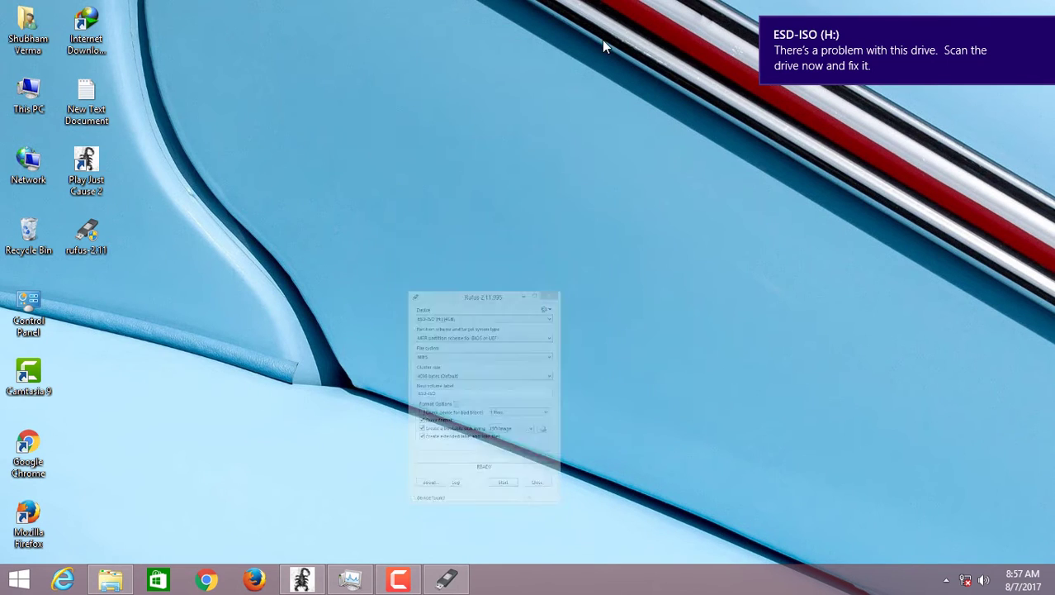
key(super+e)
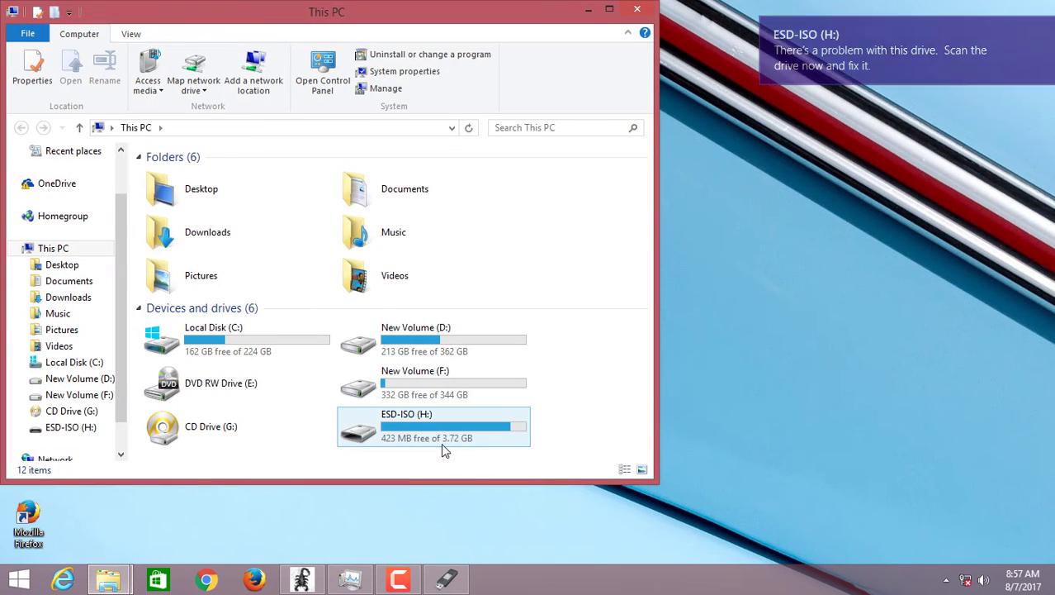
click(441, 425)
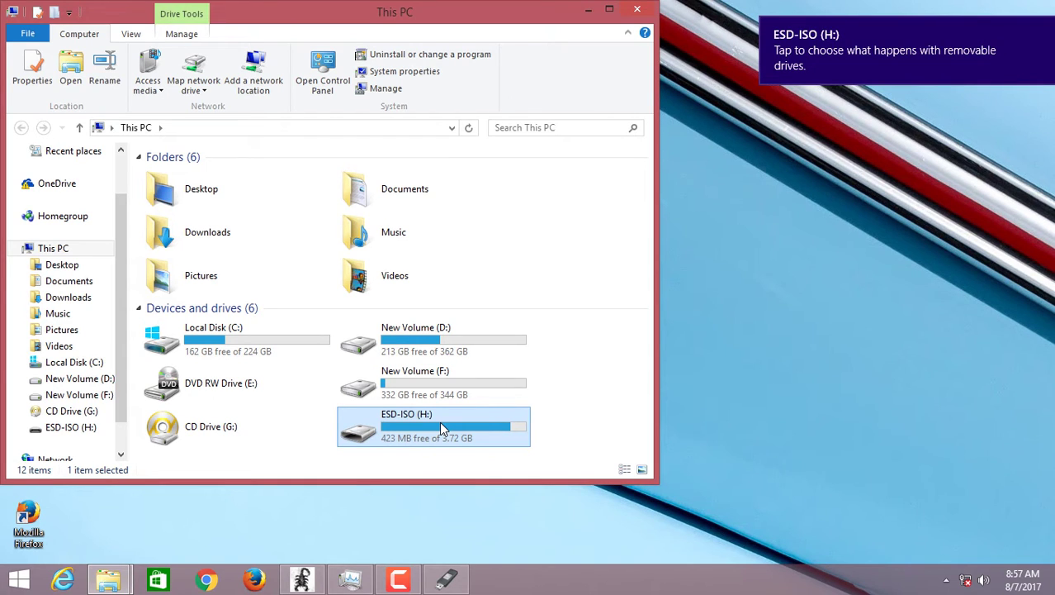
right_click(442, 428)
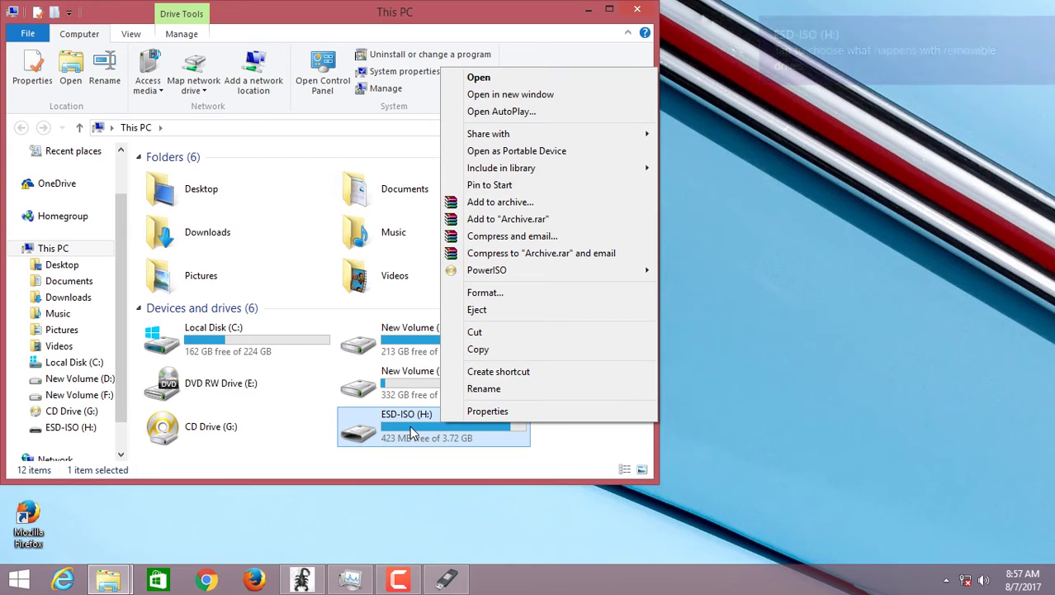
click(512, 293)
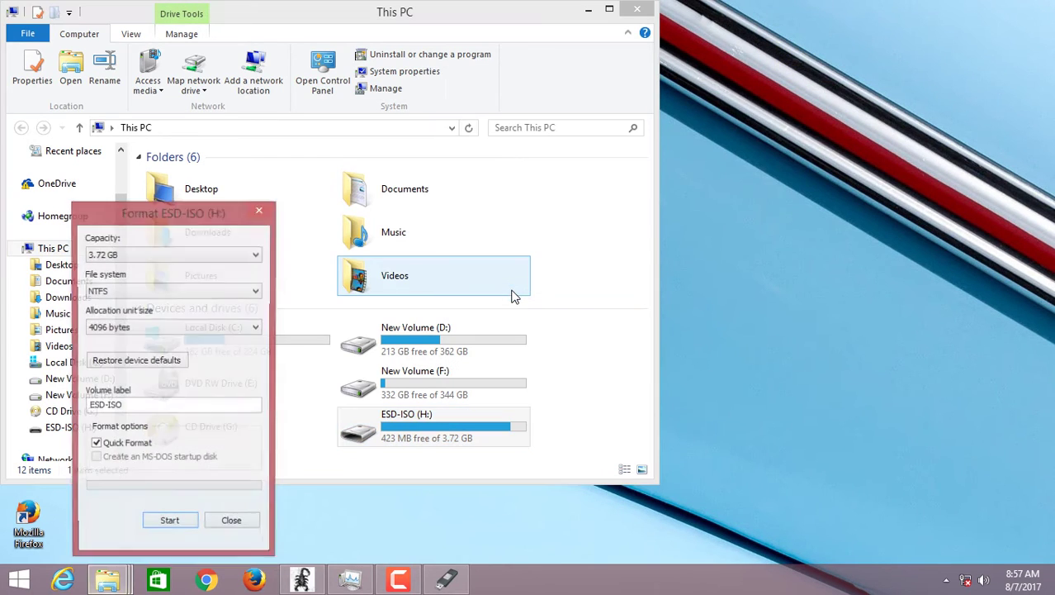
click(170, 524)
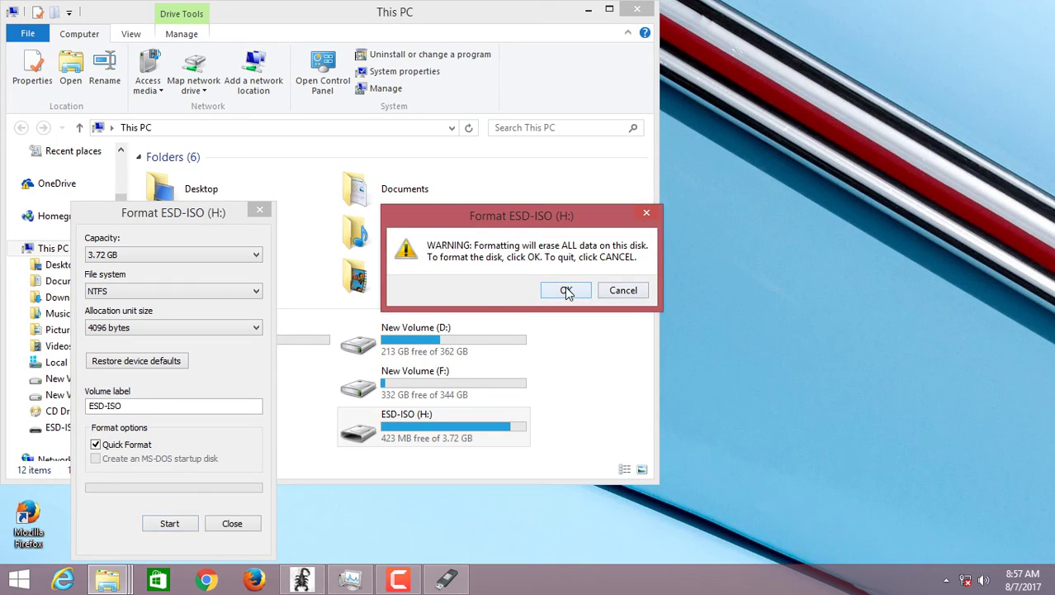
click(567, 291)
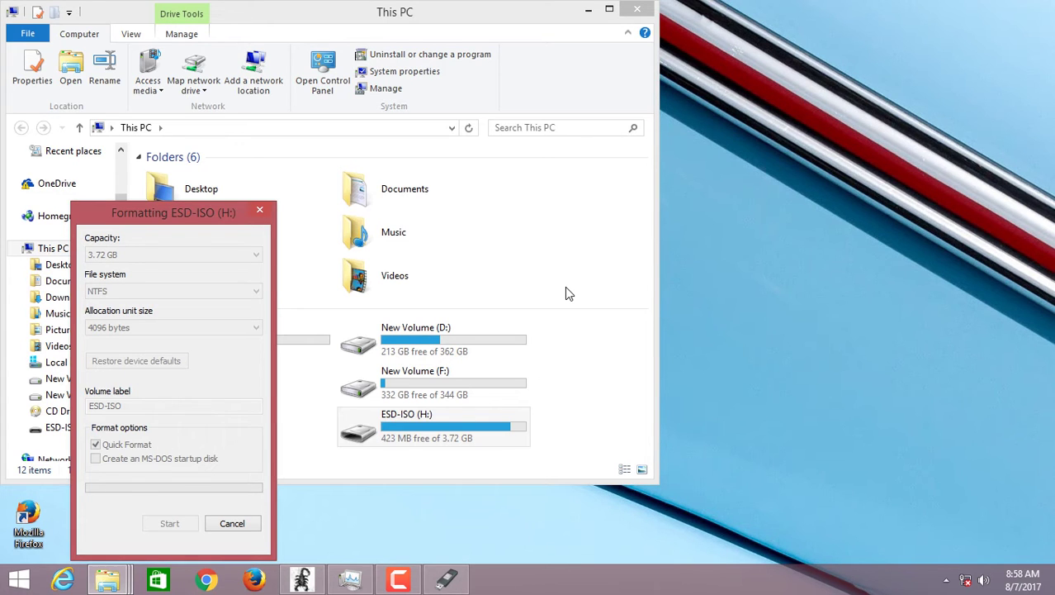
click(618, 287)
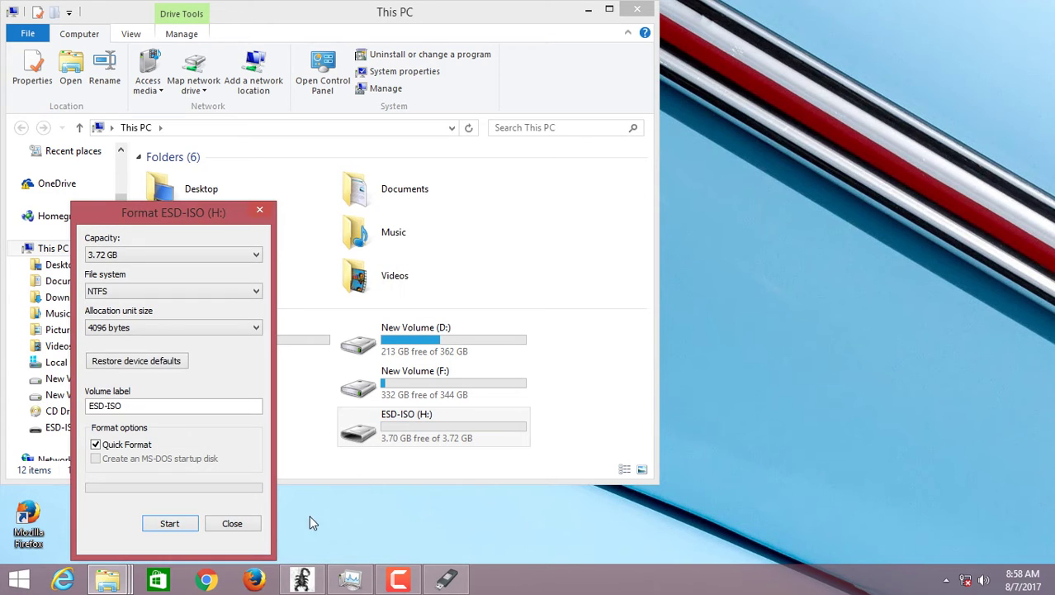
click(232, 523)
click(107, 578)
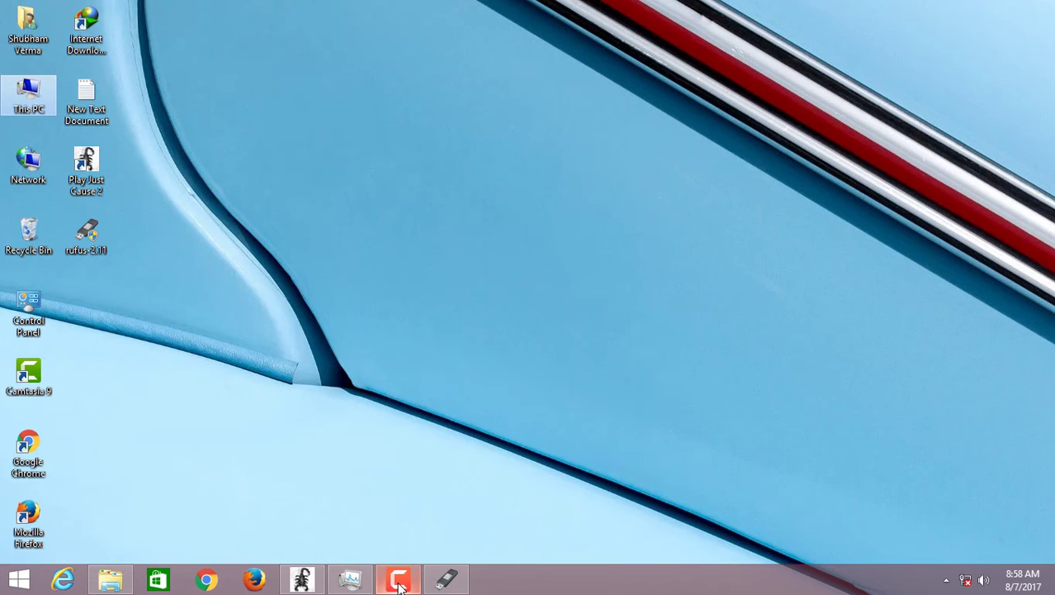
Bring Rufus back up and briefly check the drives in This PC.
click(444, 582)
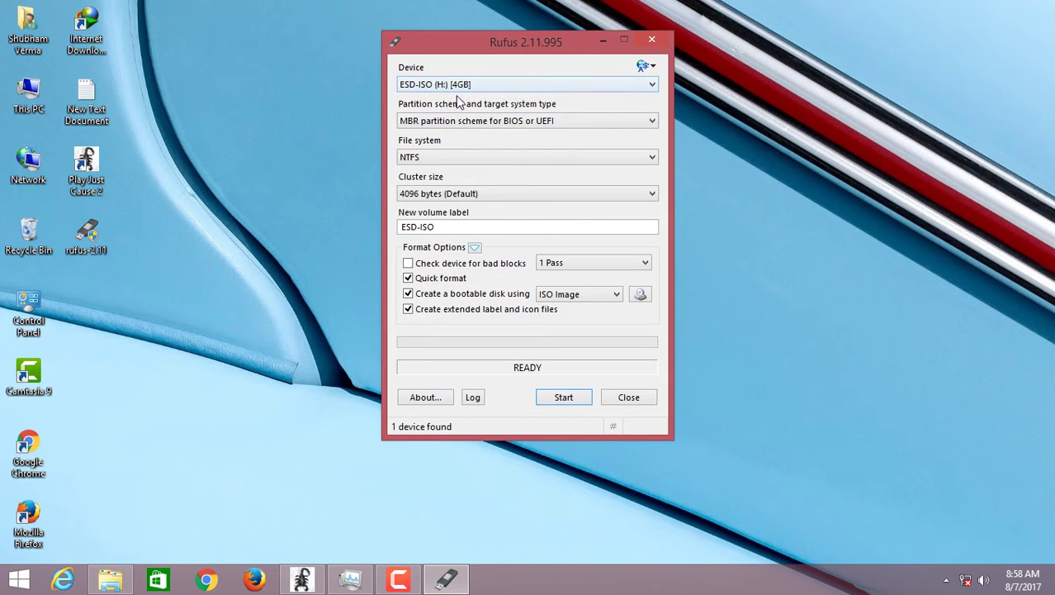
double_click(14, 99)
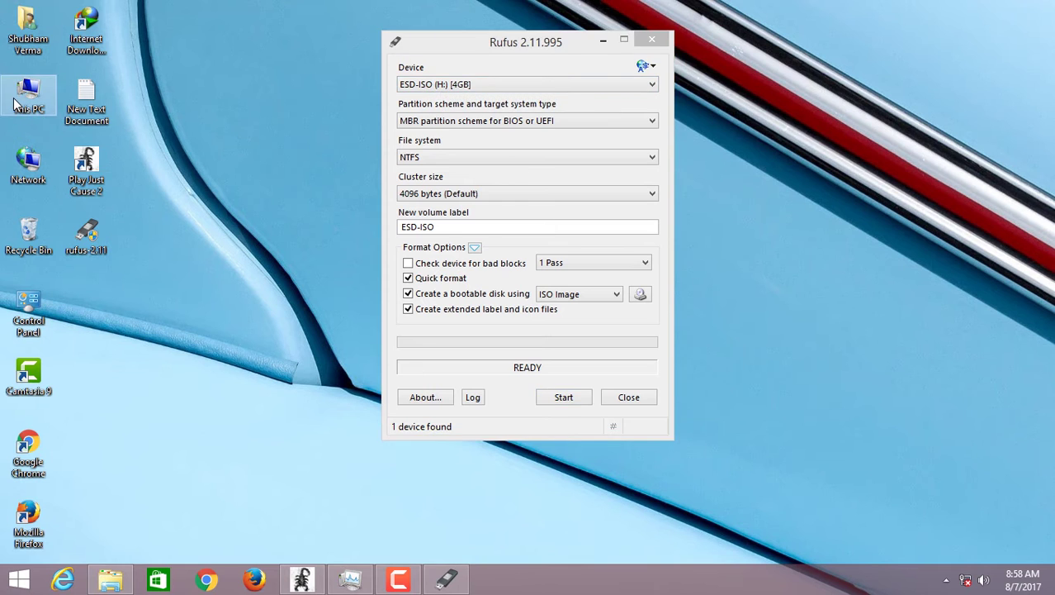
click(983, 9)
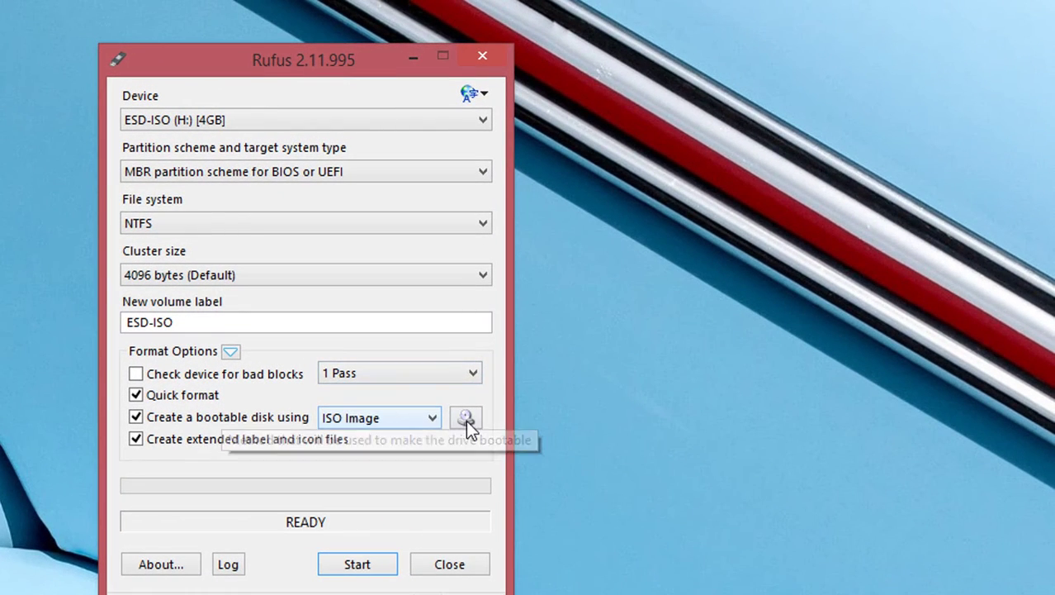
Load the Windows ISO file from the SOFTWARES\WINDOWS 8 folder on drive D: as the bootable disk image.
click(465, 419)
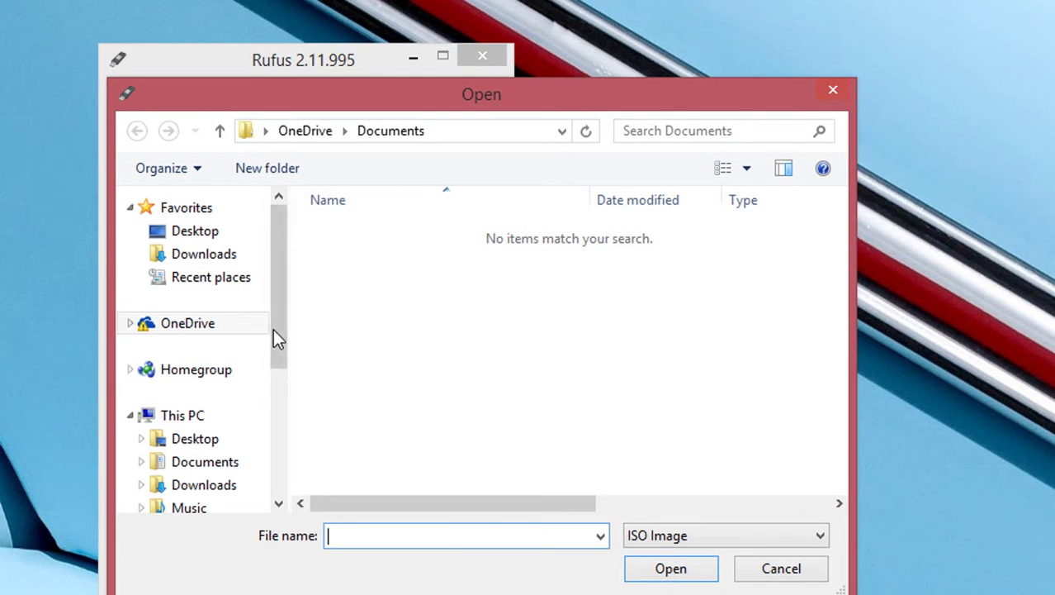
drag(276, 330, 270, 420)
click(239, 459)
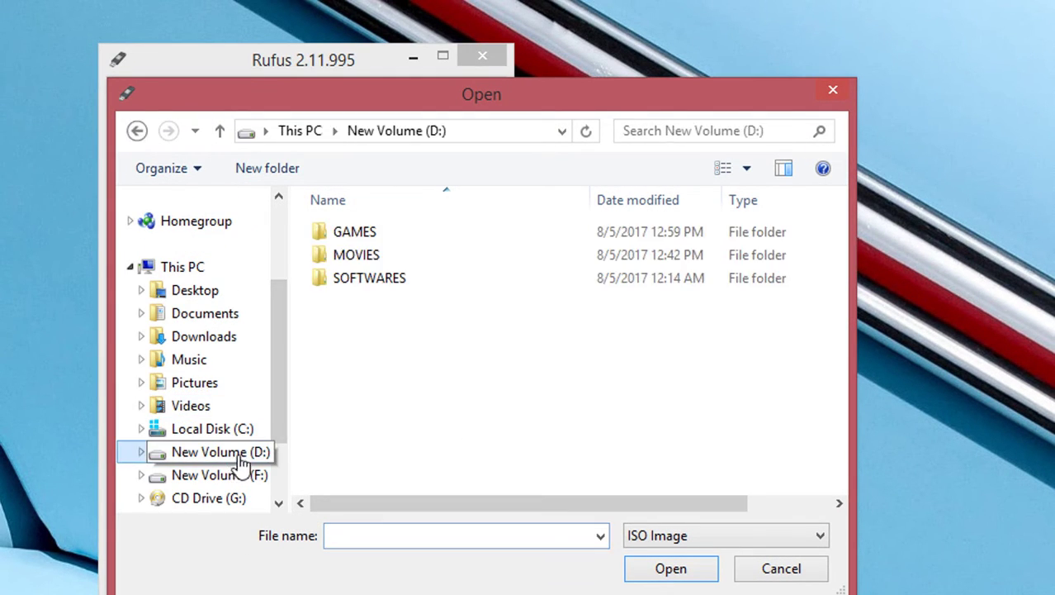
double_click(364, 278)
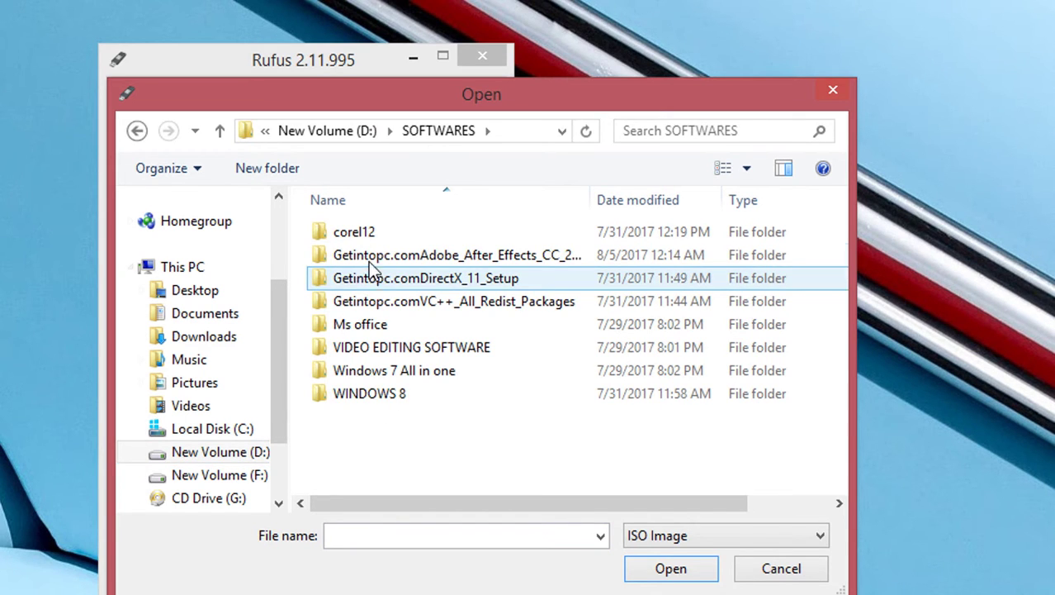
double_click(385, 371)
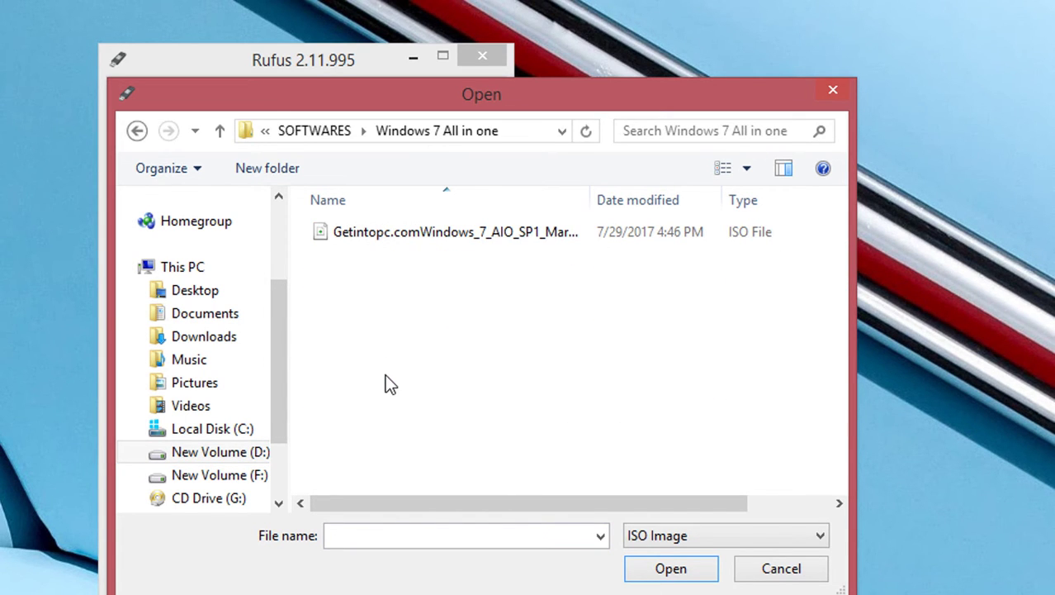
click(137, 131)
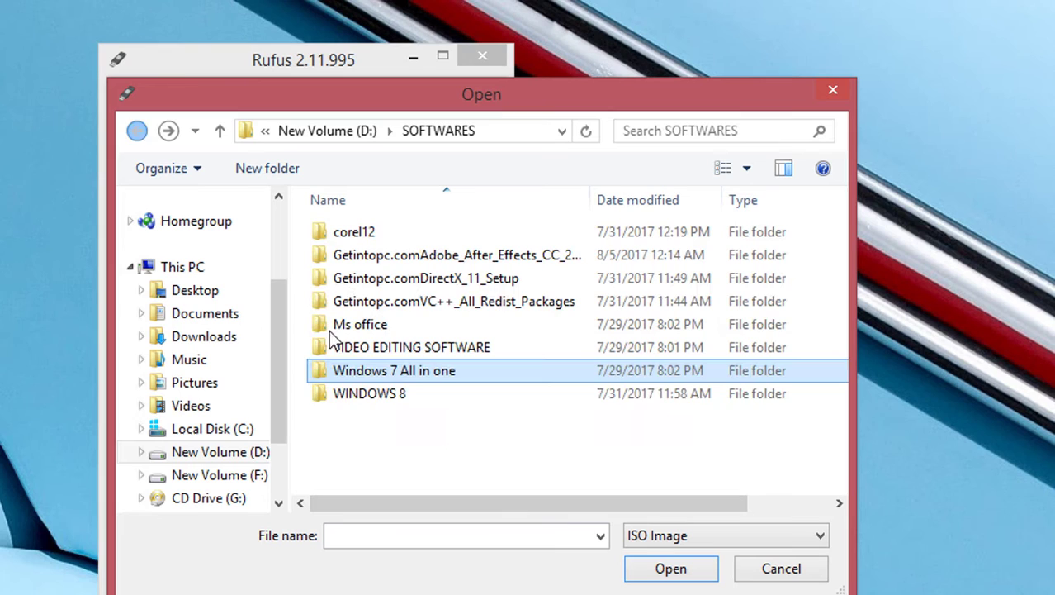
double_click(380, 399)
click(360, 234)
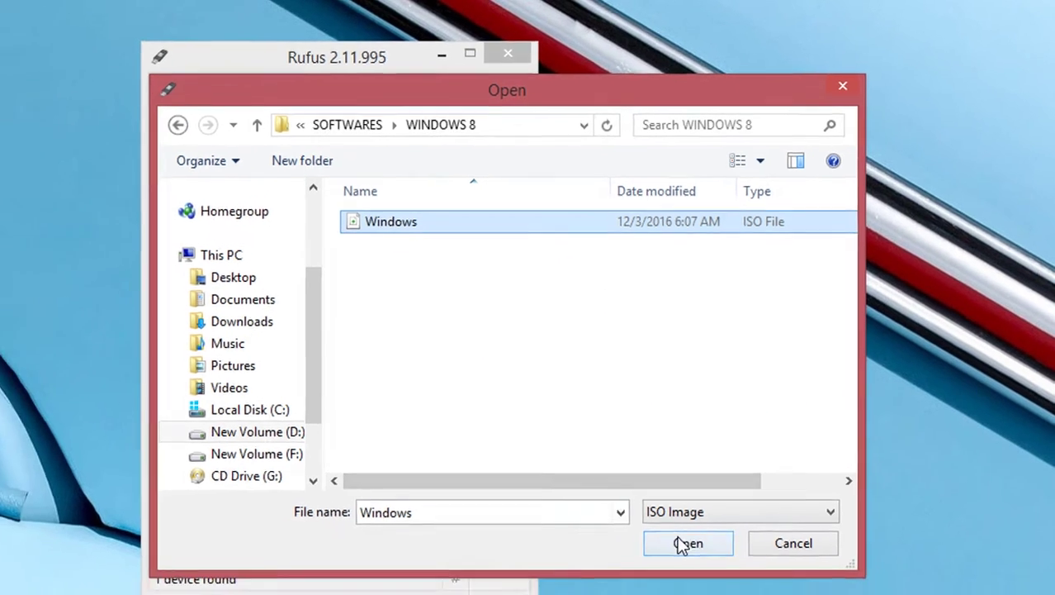
click(685, 544)
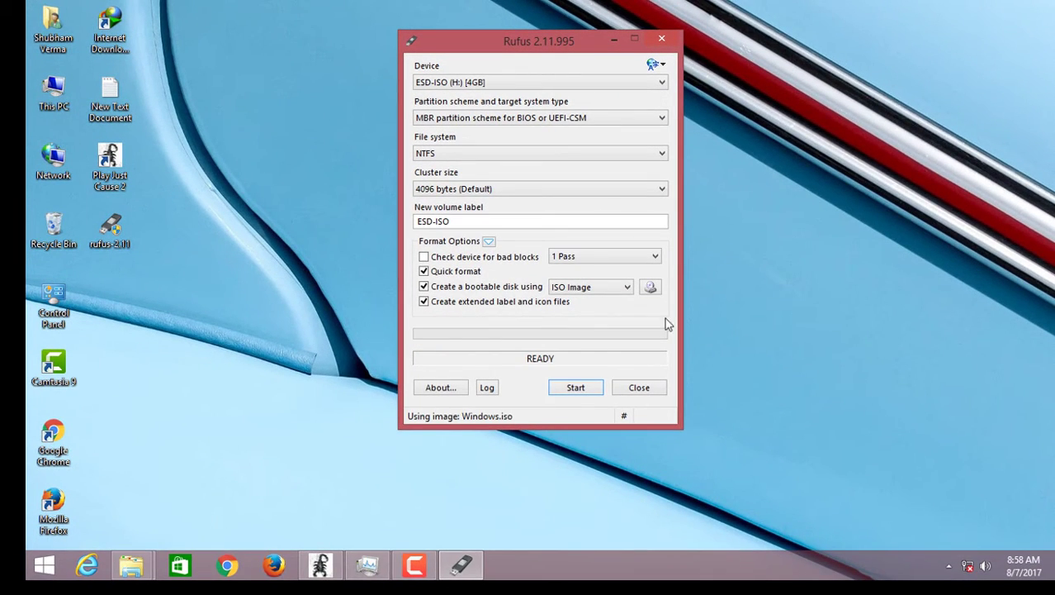
Start writing the Windows image to the ESD-ISO (H:) drive and accept erasing all its data.
click(576, 388)
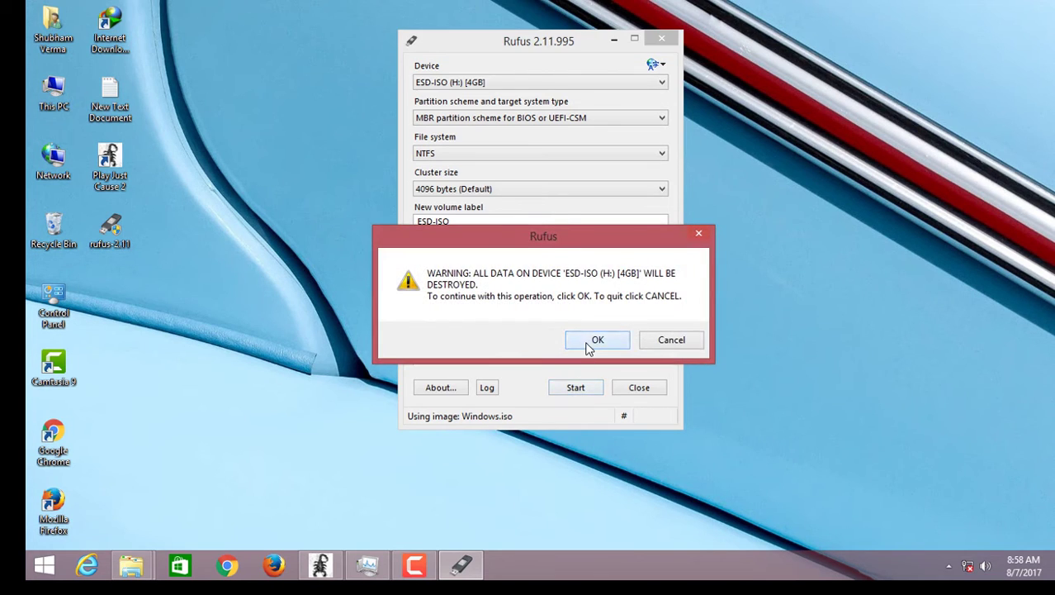
click(588, 347)
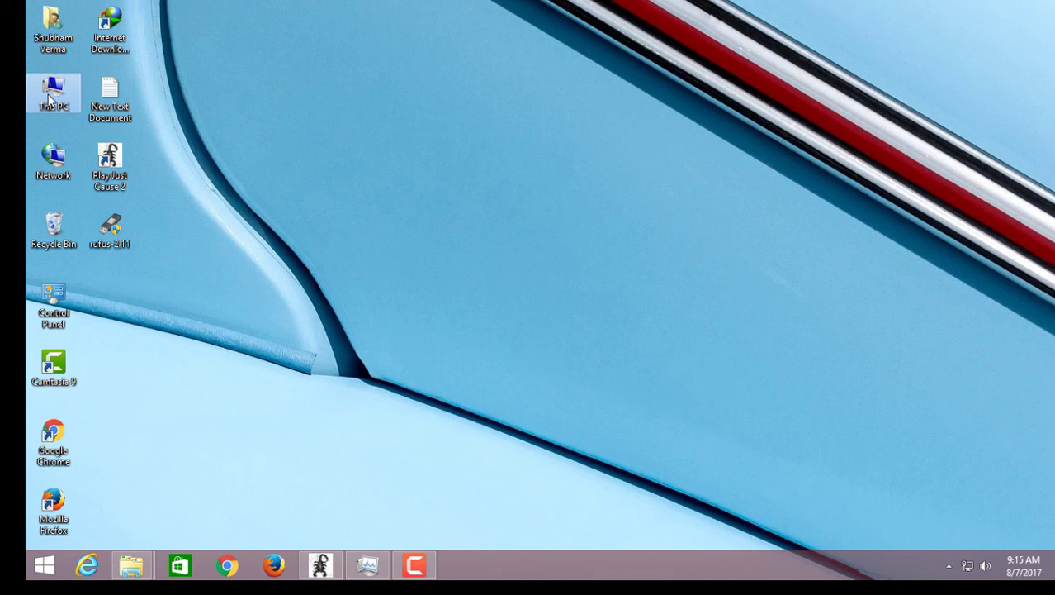
Open the ESD-ISO (H:) drive from This PC to examine the files written to it.
double_click(53, 91)
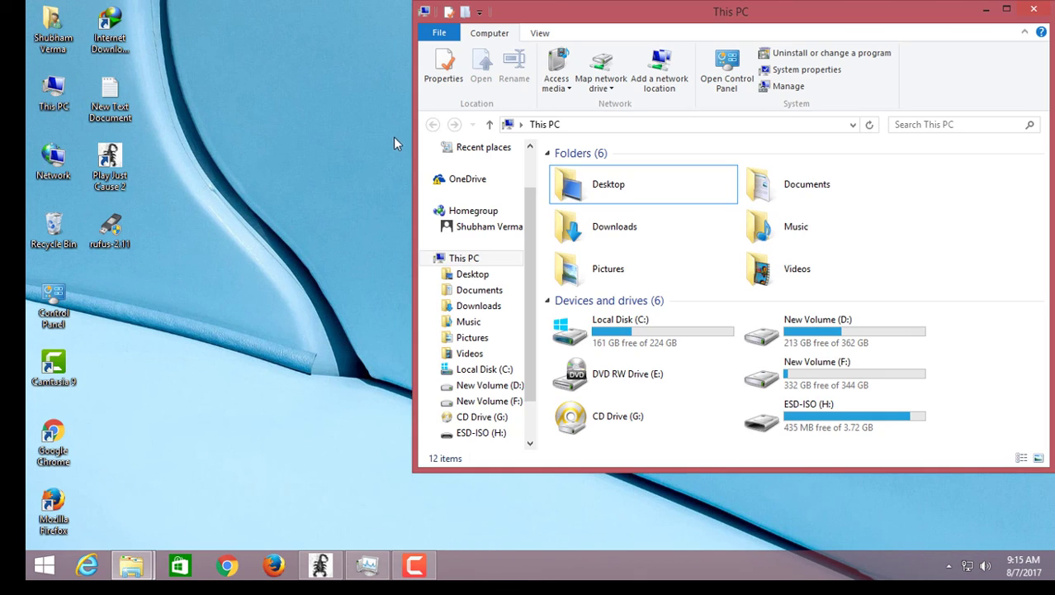
double_click(845, 416)
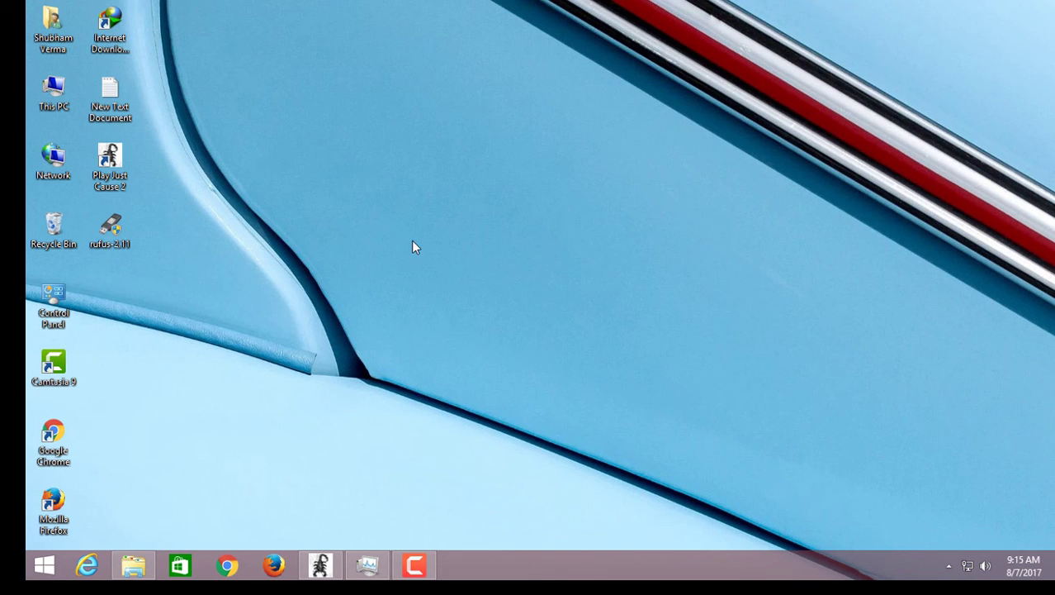
right_click(411, 240)
click(451, 305)
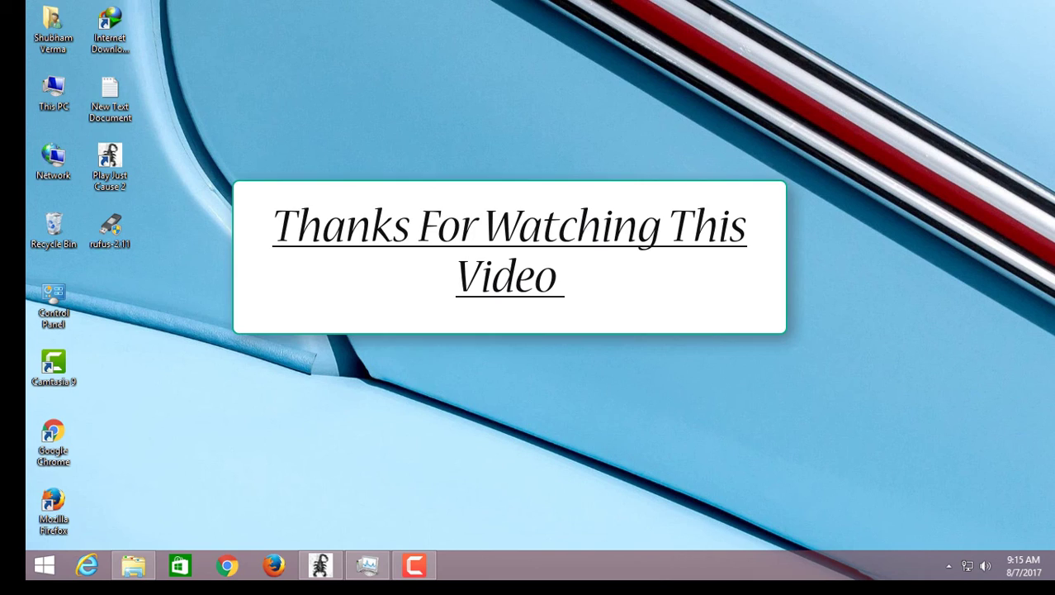